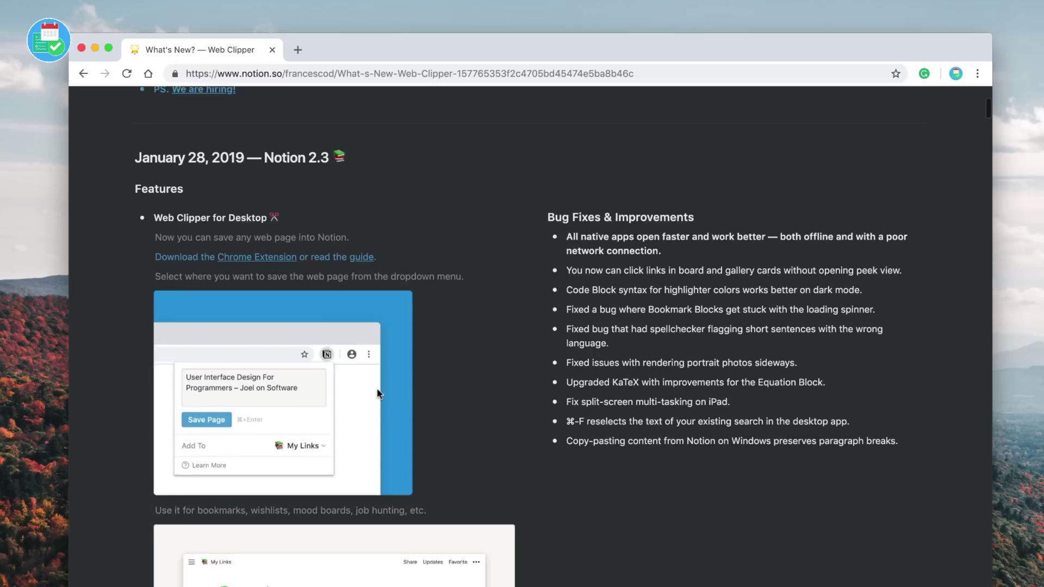
Scroll the Notion extension's Chrome Web Store page and add it to Chrome.
scroll(379, 393, "down", 2)
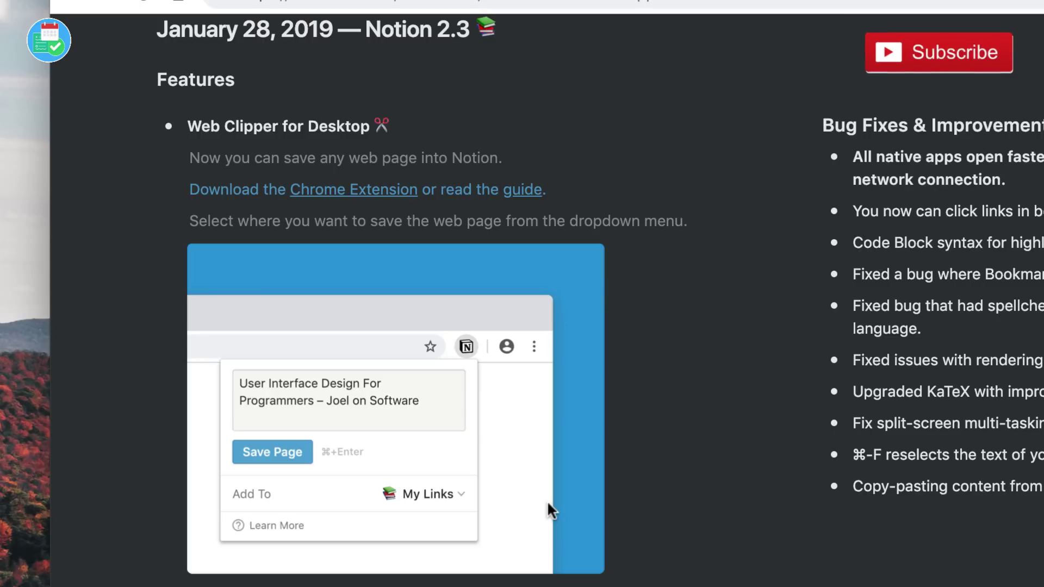
scroll(488, 442, "down", 15)
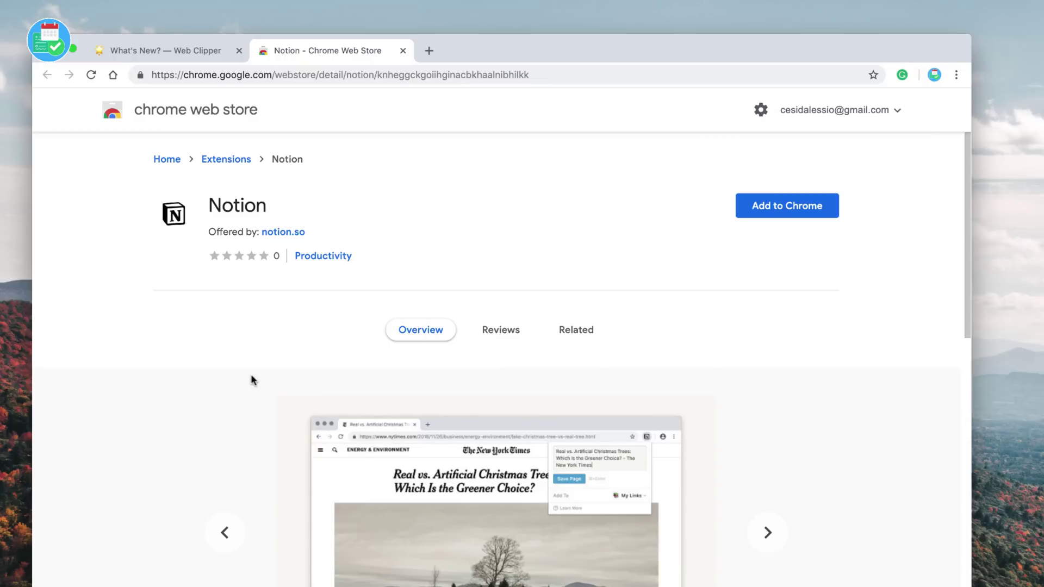
left_click(776, 204)
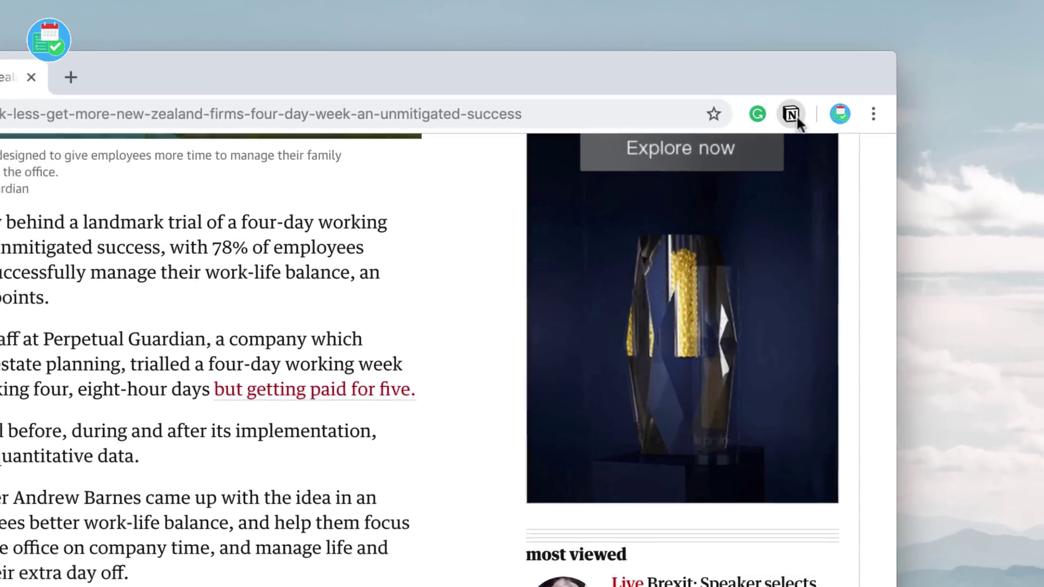
Clip the Guardian article with Notion, removing '| The Guardian' from the title.
left_click(903, 75)
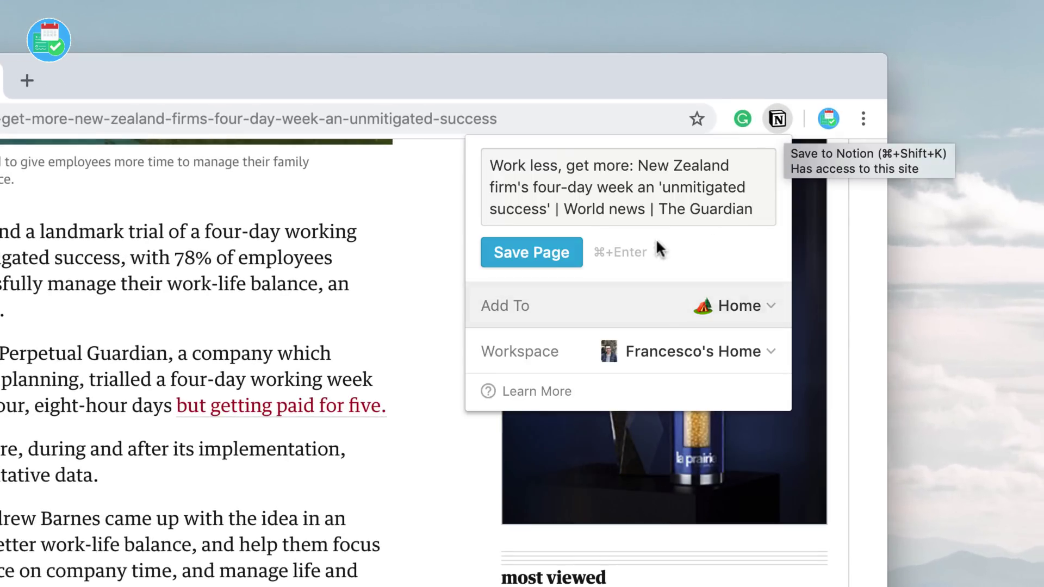
left_click_drag(652, 209, 779, 207)
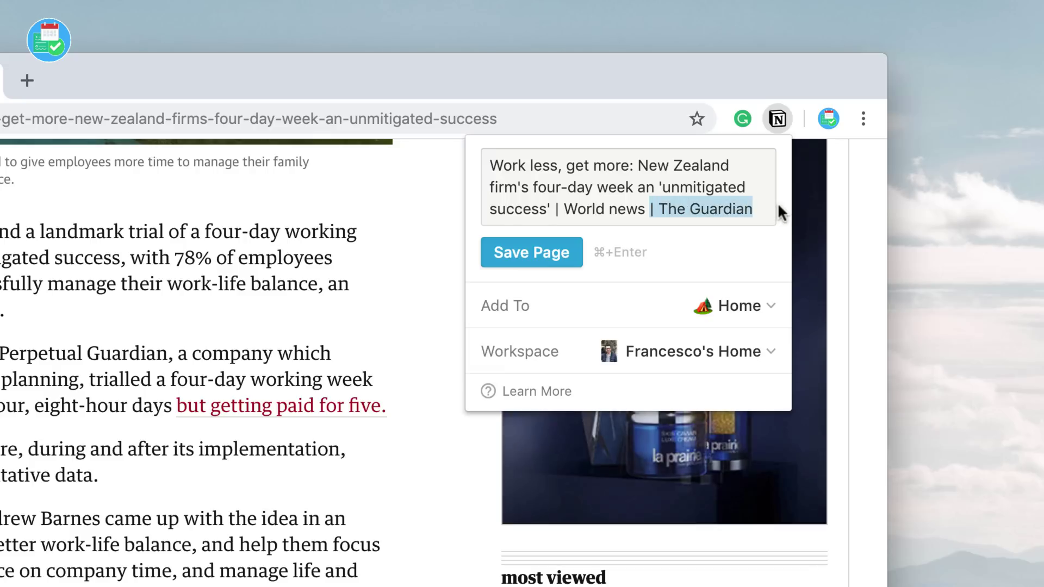
key("BackSpace")
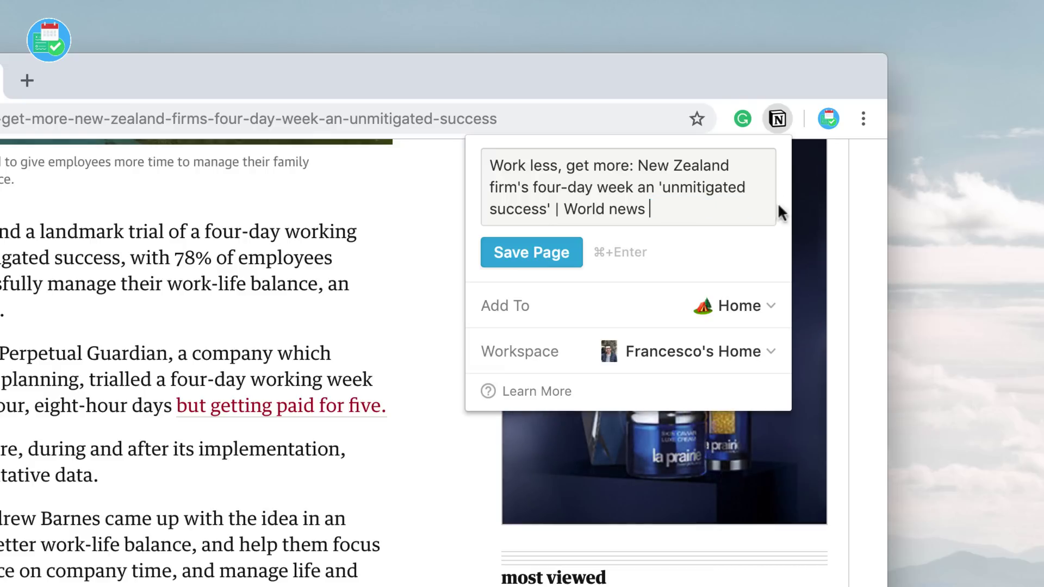
Set the clip's destination to the New links database and check its workspace.
left_click(752, 306)
scroll(658, 463, "down", 5)
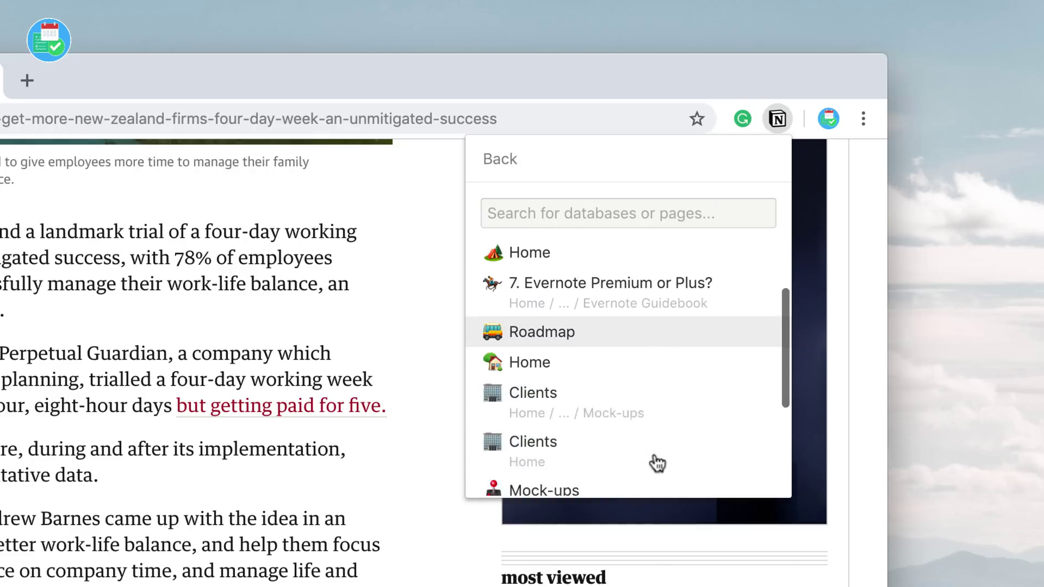
scroll(658, 463, "up", 10)
left_click(601, 296)
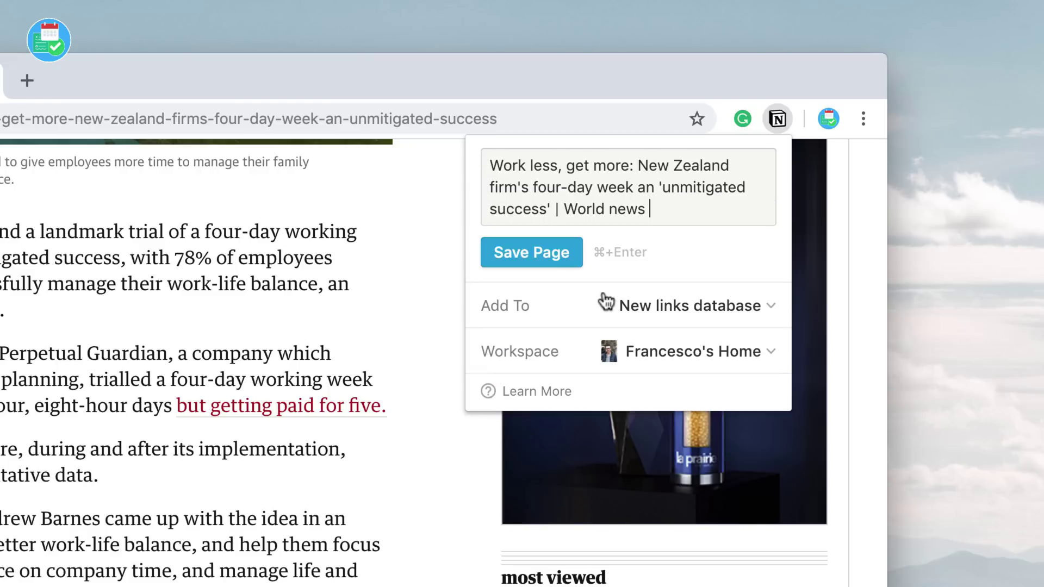
left_click(631, 353)
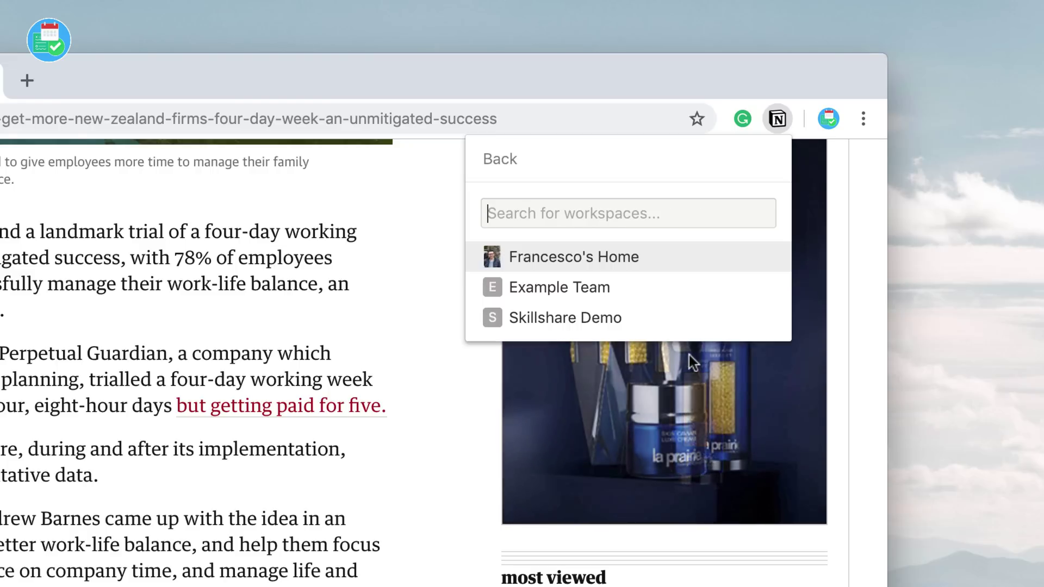
left_click(501, 158)
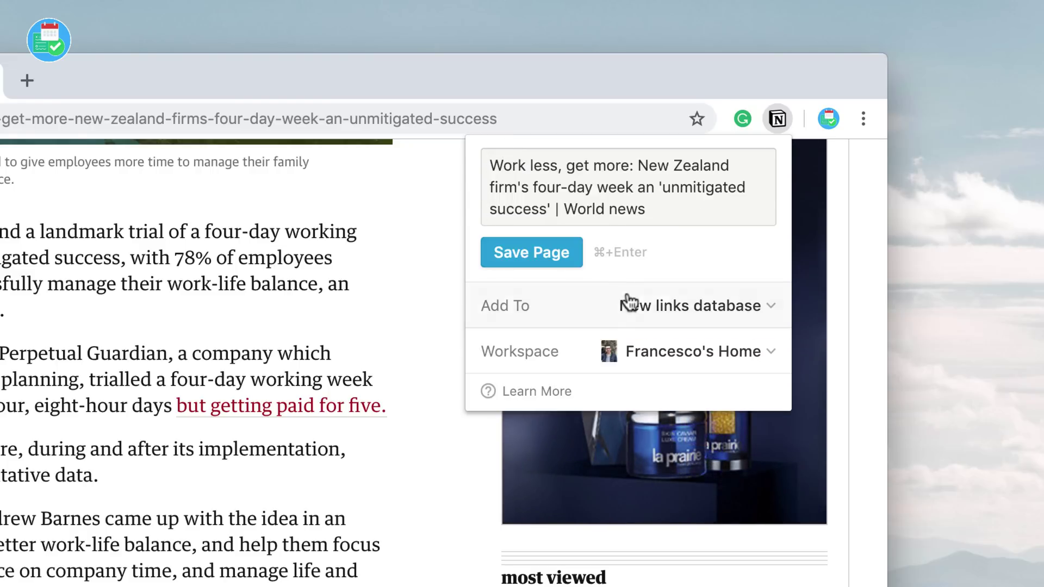
Save the four-day-week article to Notion and scroll through its new page.
left_click(569, 255)
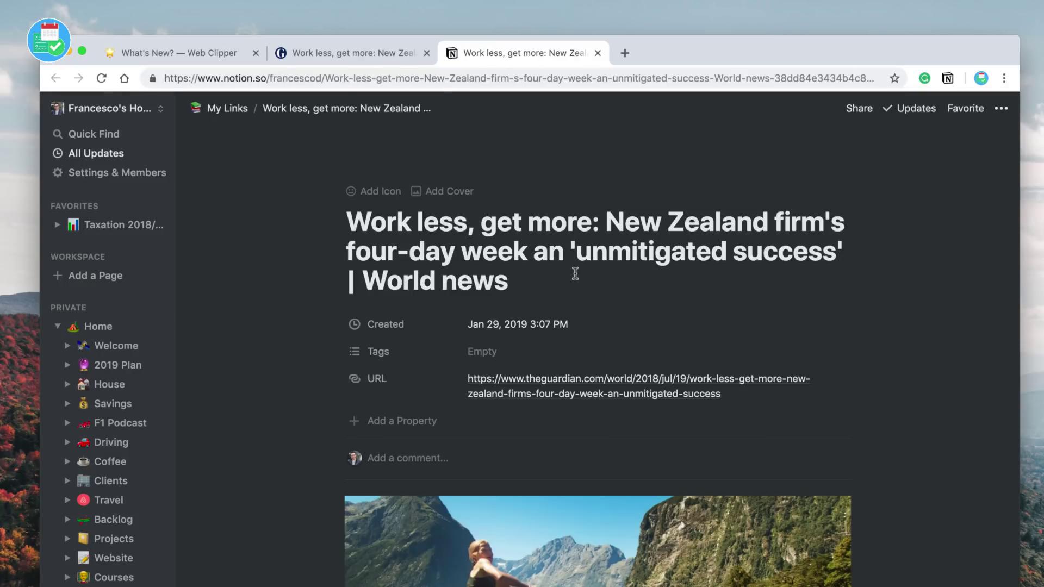
scroll(575, 273, "down", 15)
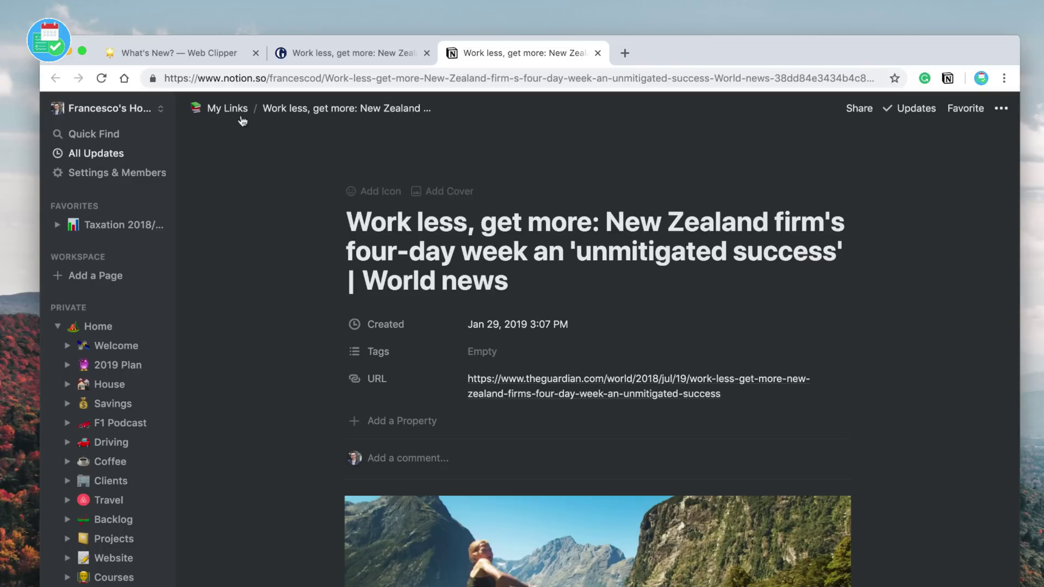
Add a gallery view to the My Links database.
left_click(234, 111)
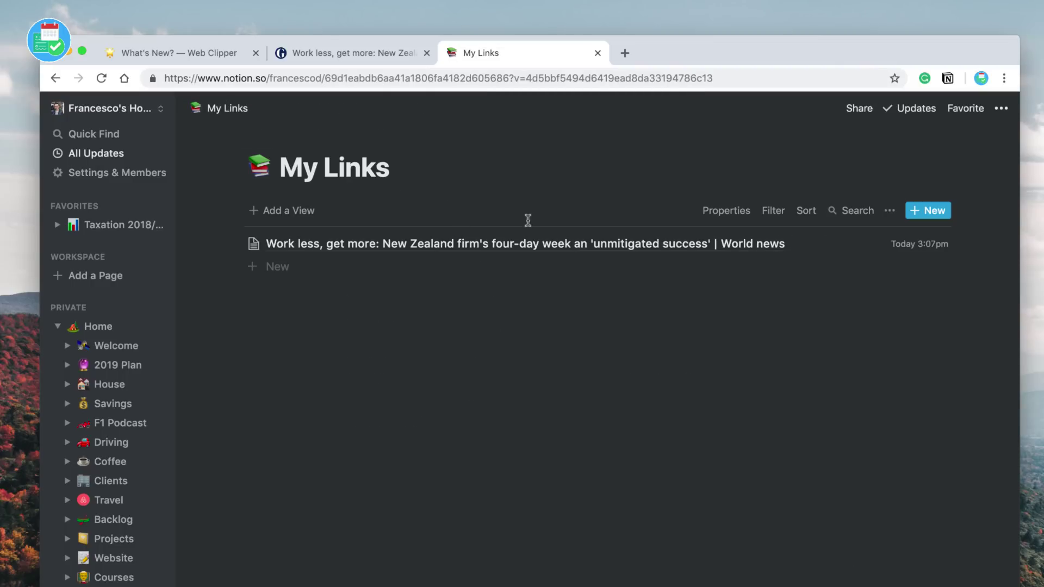
left_click(296, 216)
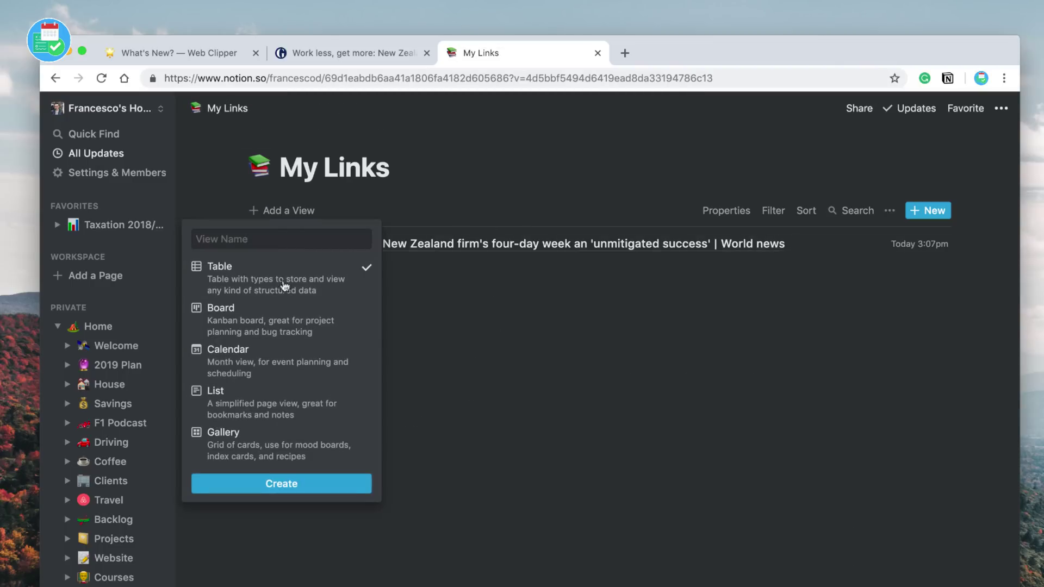
left_click(302, 485)
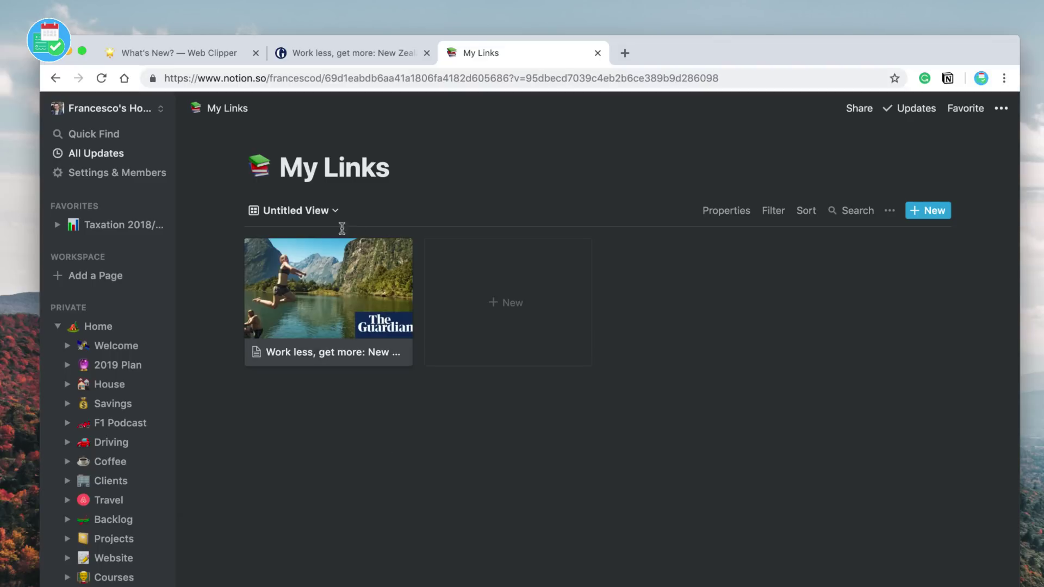
Add a table view to My Links, then pick the Article clip format in Evernote.
left_click(323, 212)
left_click(286, 291)
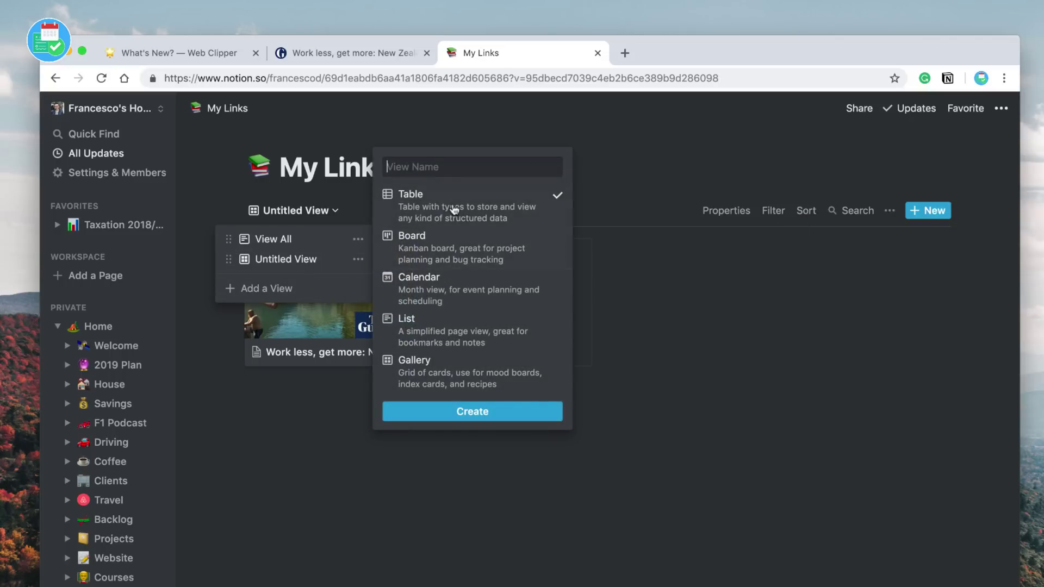
left_click(457, 412)
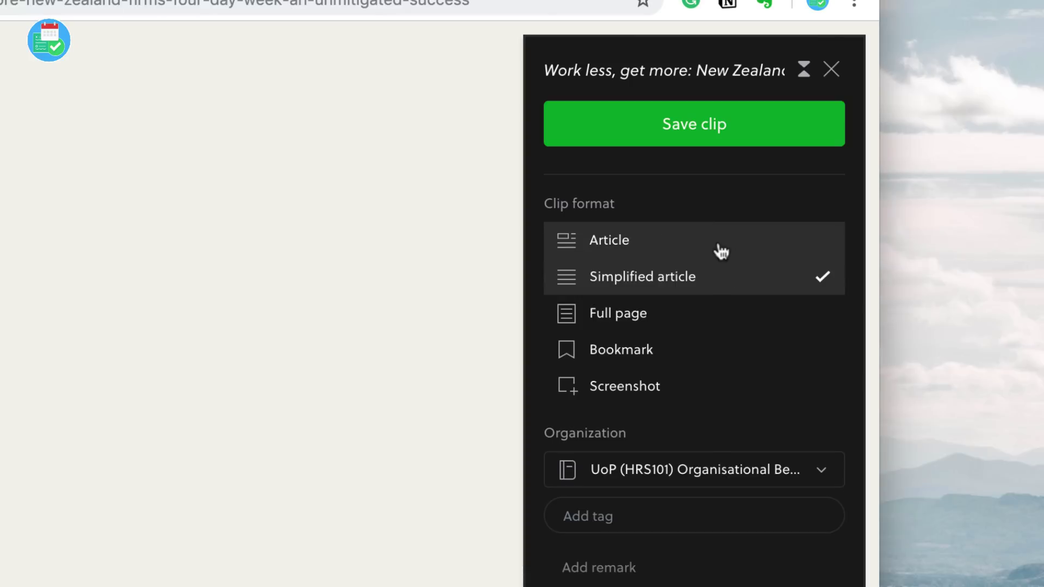
left_click(720, 249)
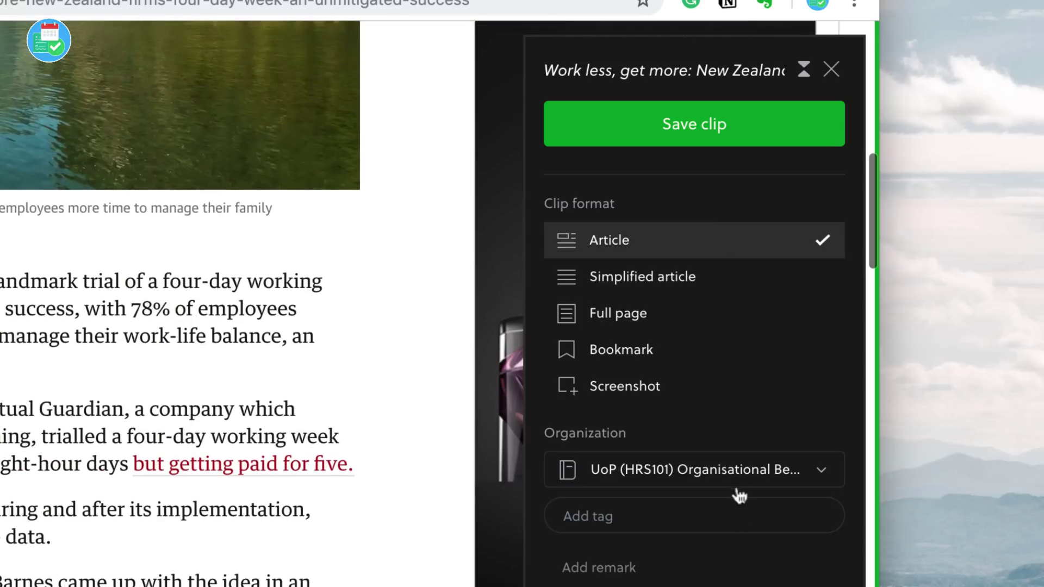
Start adding a tag to the Guardian Article clip in Evernote.
left_click(660, 515)
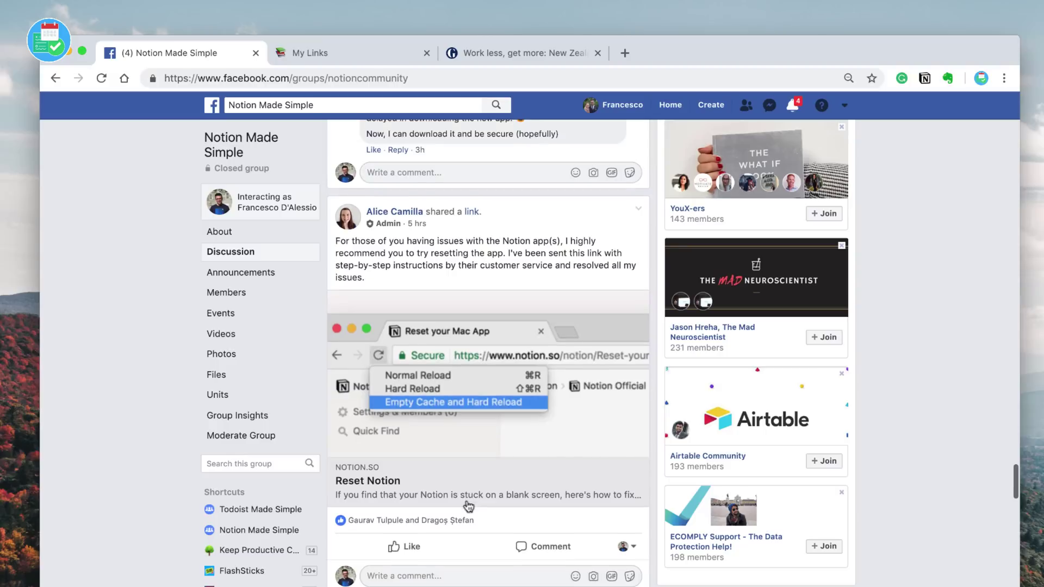
scroll(466, 503, "down", 6)
scroll(466, 504, "down", 2)
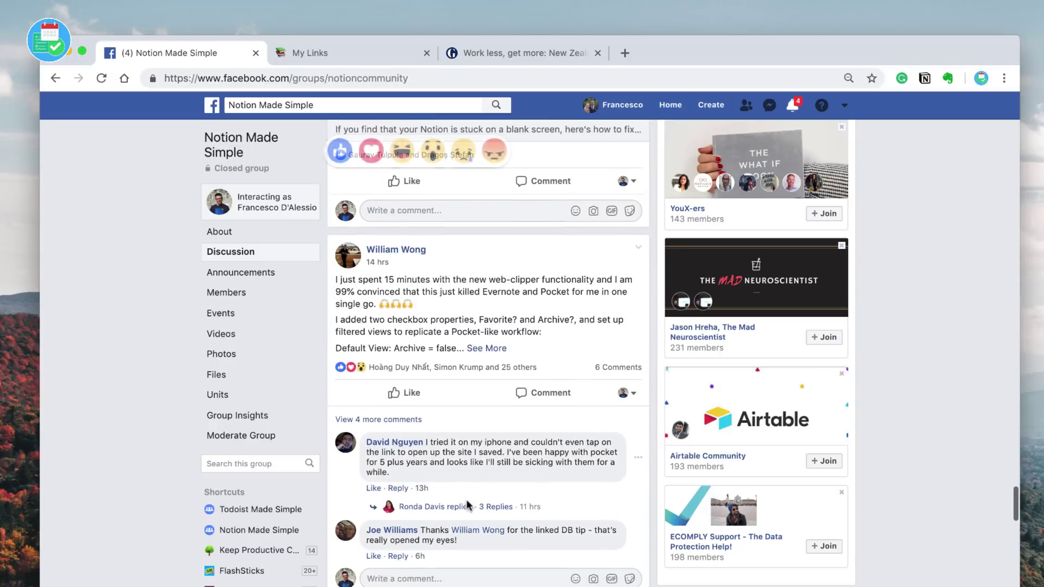
scroll(466, 499, "down", 3)
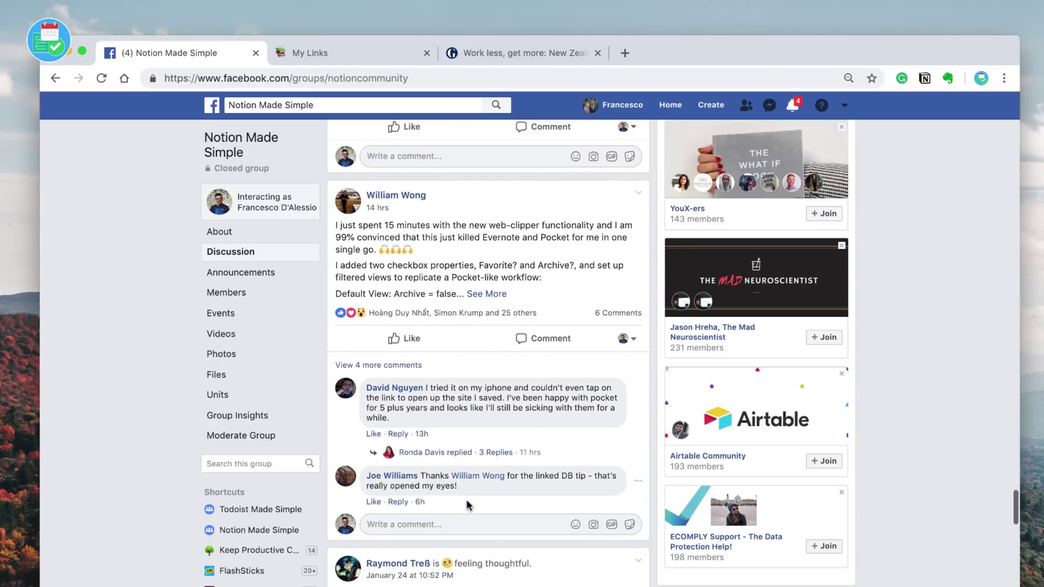
scroll(468, 506, "down", 10)
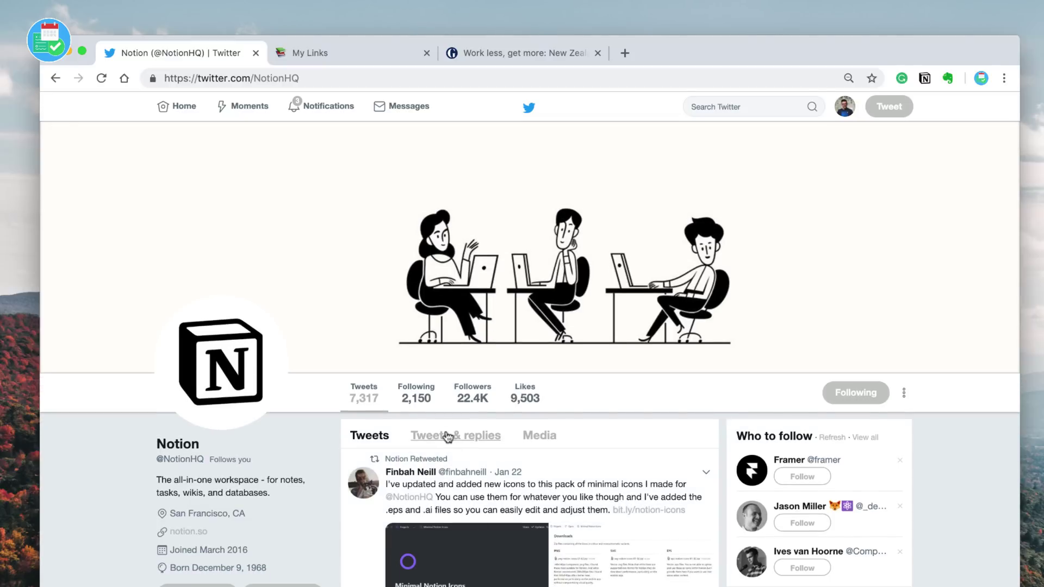
Show NotionHQ's Tweets & replies and open the reply 'It's coming soon, not to worry'.
left_click(450, 435)
scroll(425, 453, "down", 4)
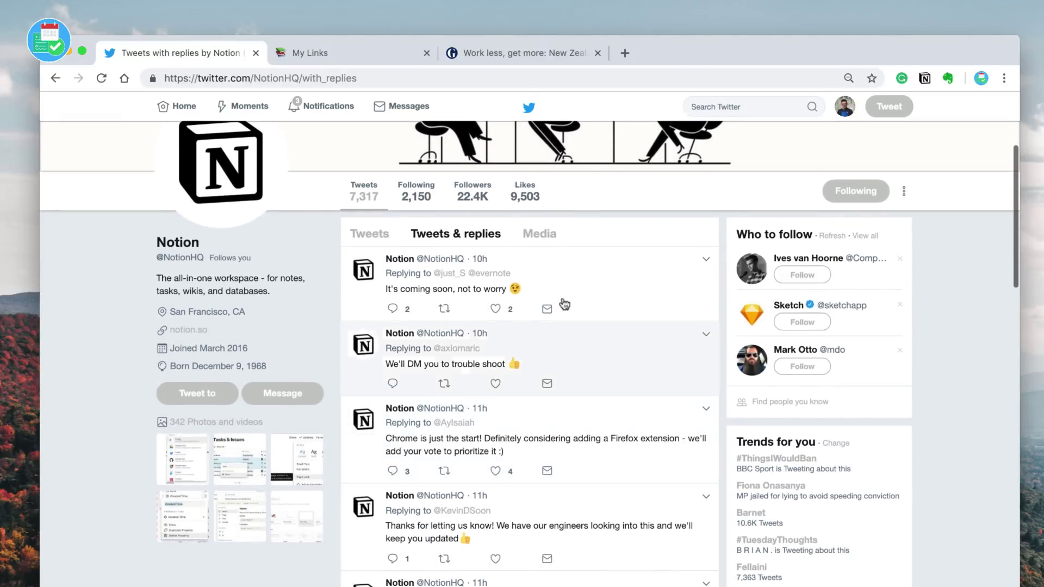
left_click(594, 291)
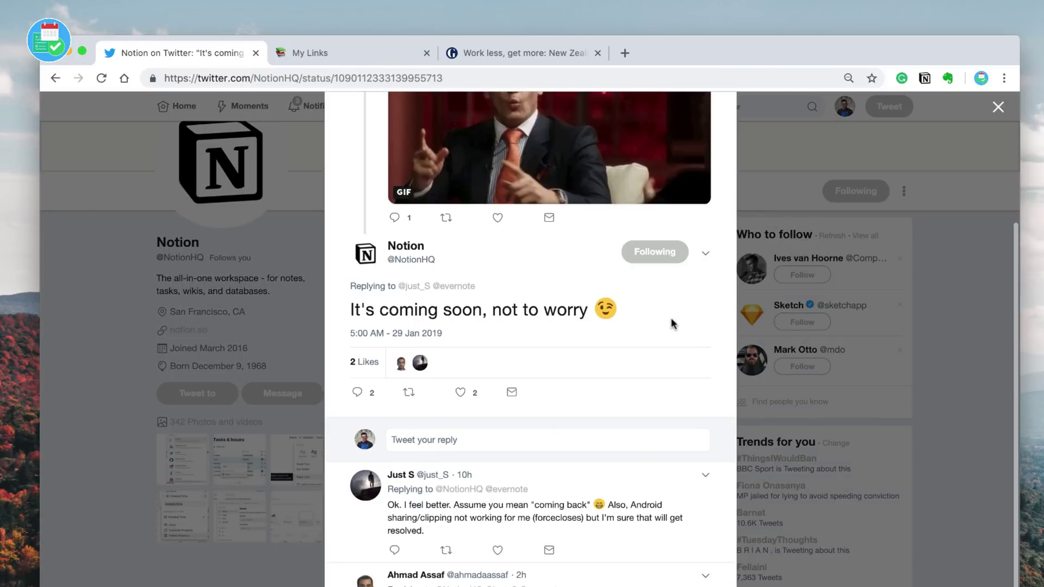
scroll(675, 320, "up", 3)
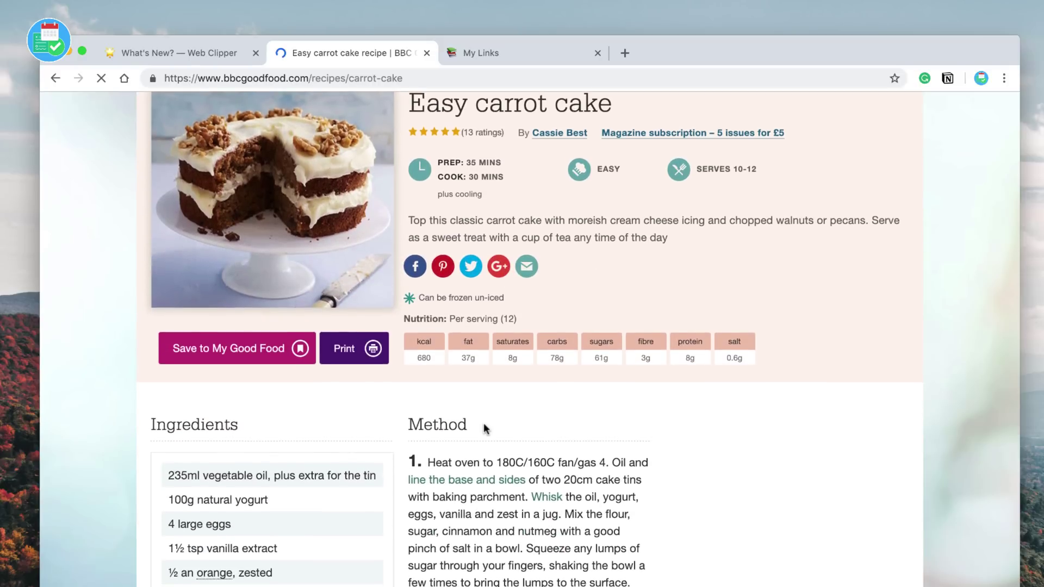
Clip the carrot cake recipe, appending ' - Cook ASAP this looks damn good!' to its title.
left_click(947, 79)
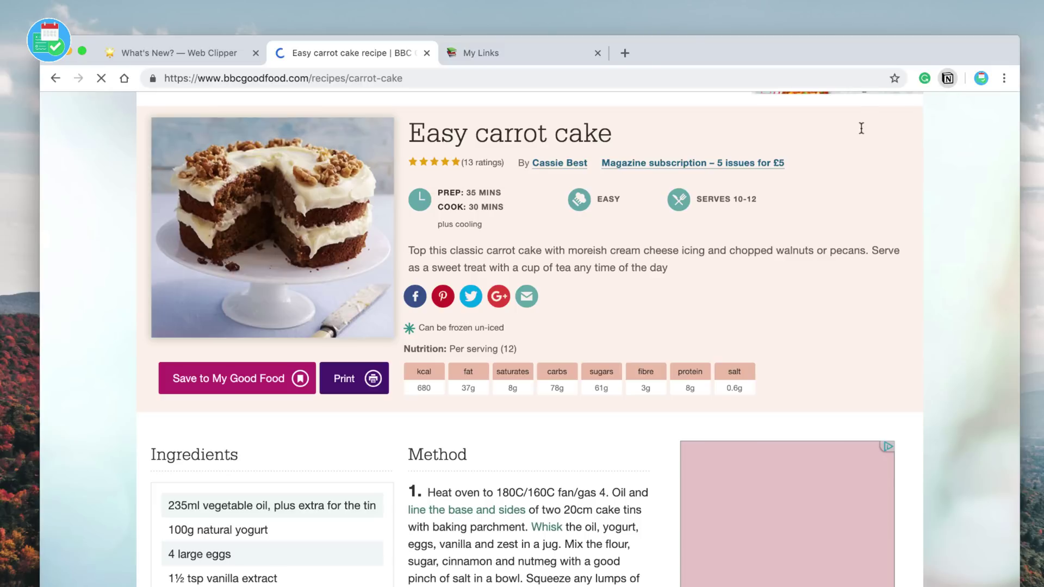
left_click(845, 129)
type("- Coo")
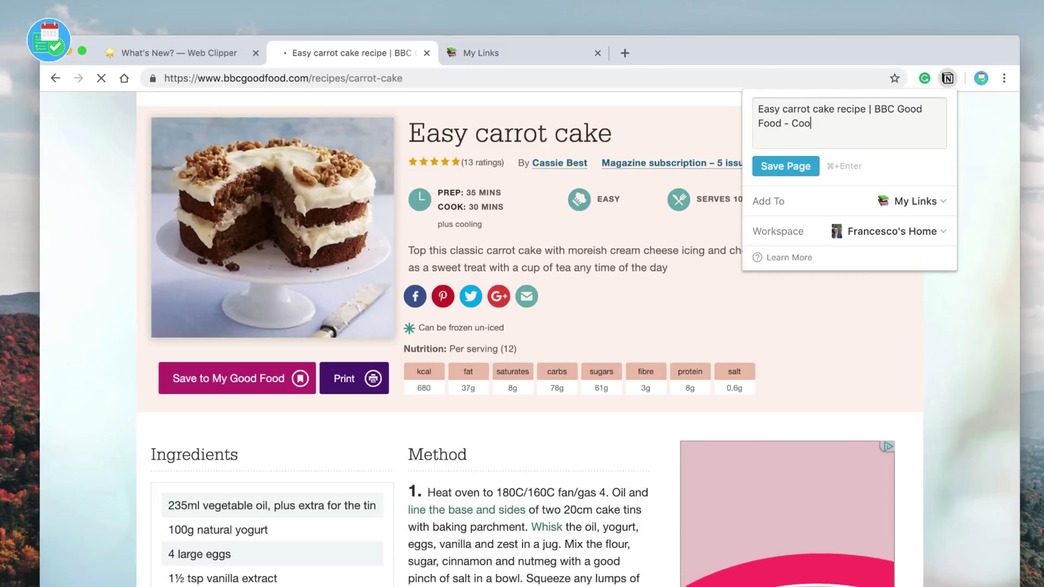
type("k ASAP th")
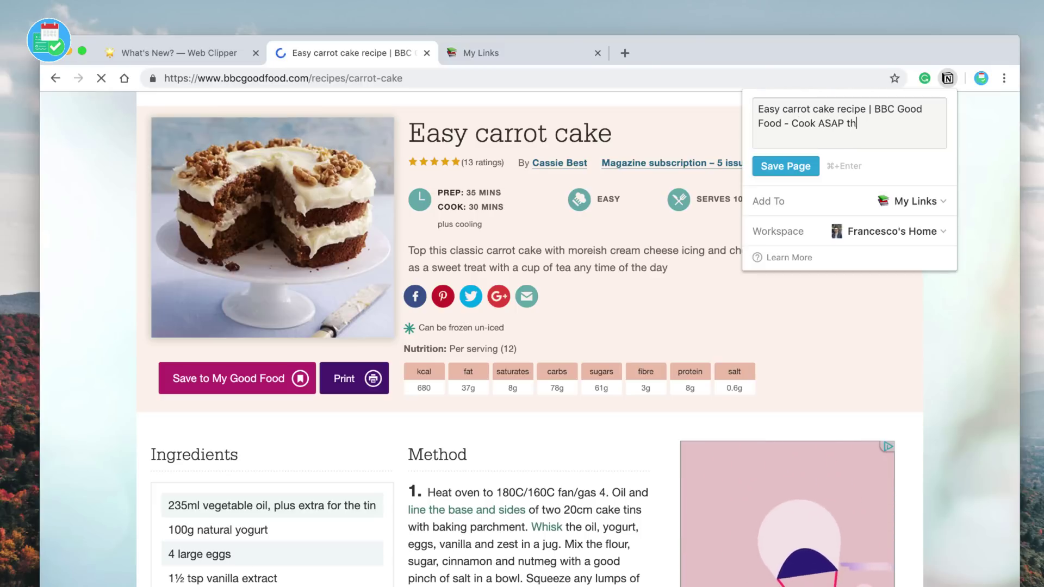
type("is looks dam")
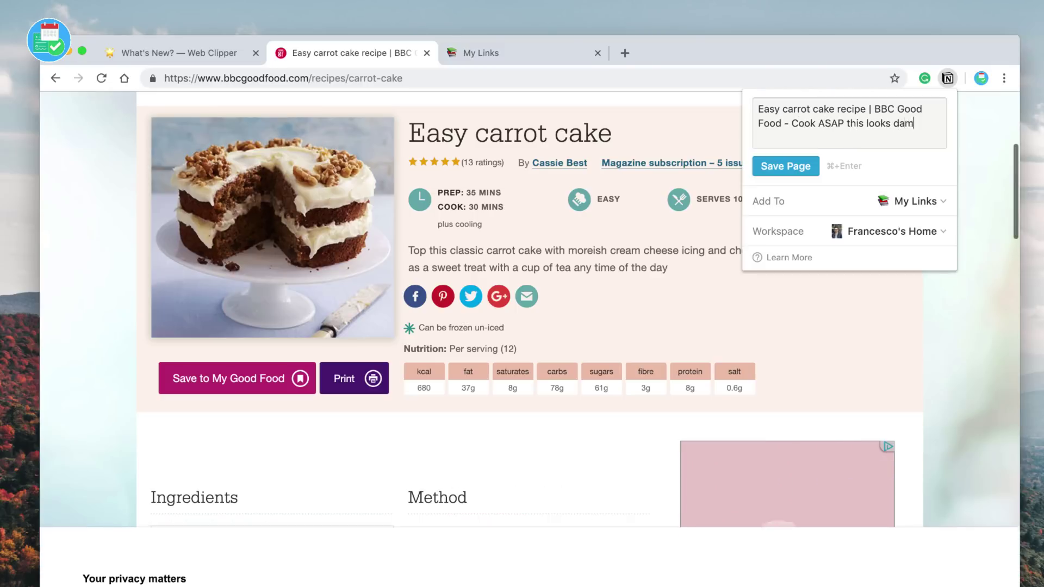
type("n good!")
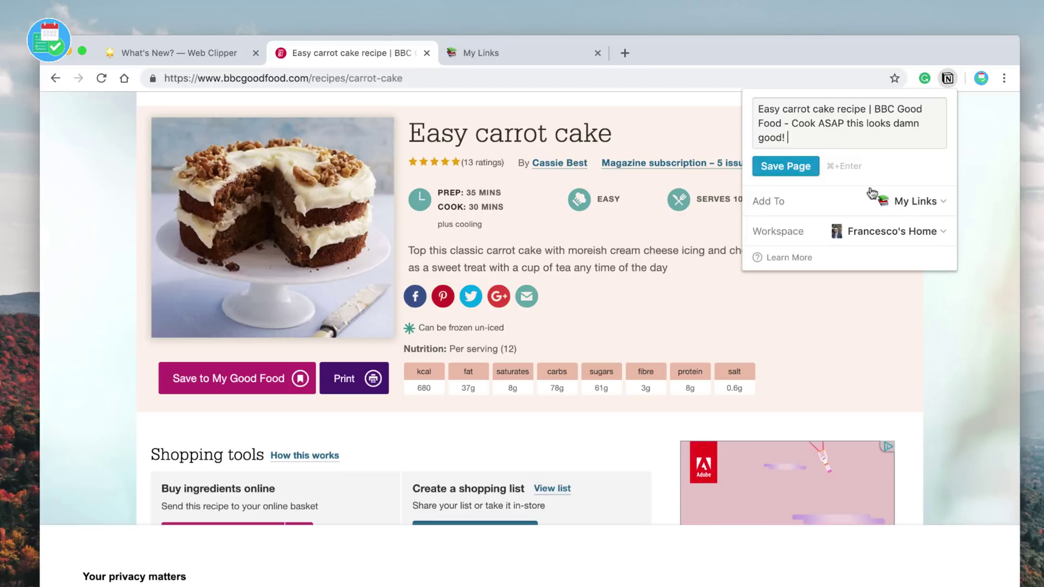
left_click(799, 166)
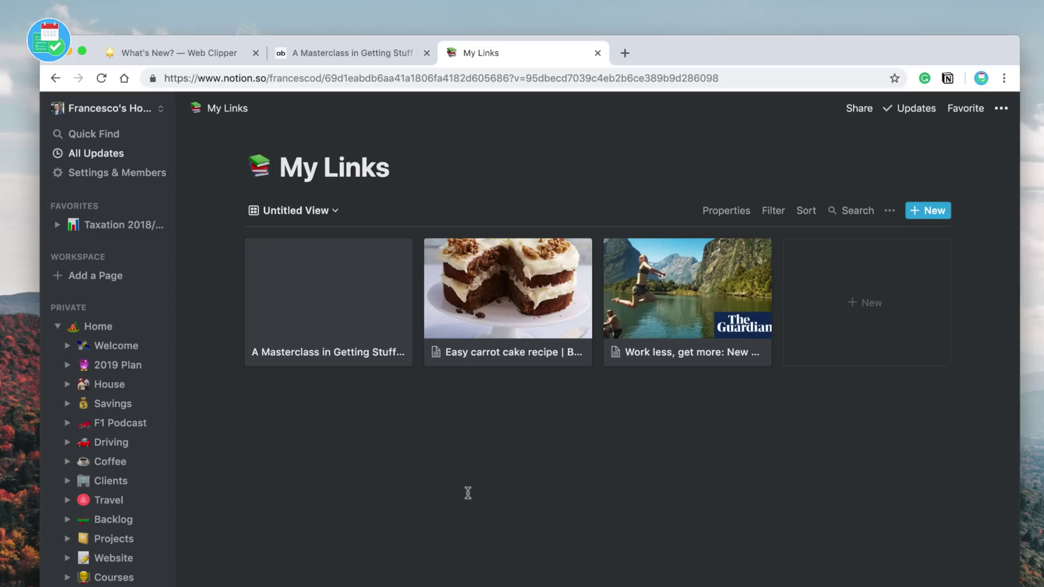
left_click(486, 317)
scroll(501, 464, "down", 2)
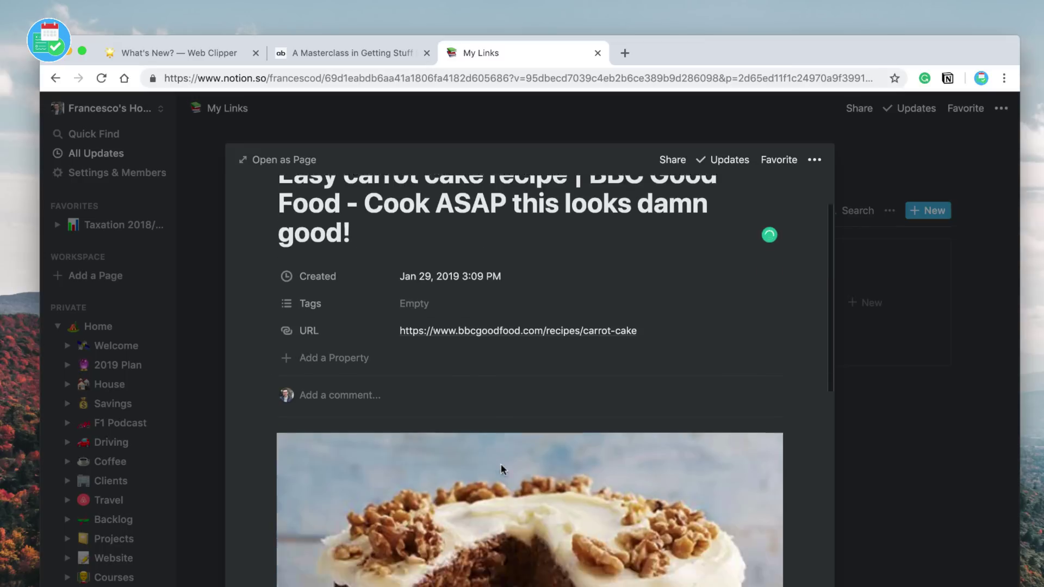
scroll(501, 464, "down", 8)
scroll(501, 465, "up", 8)
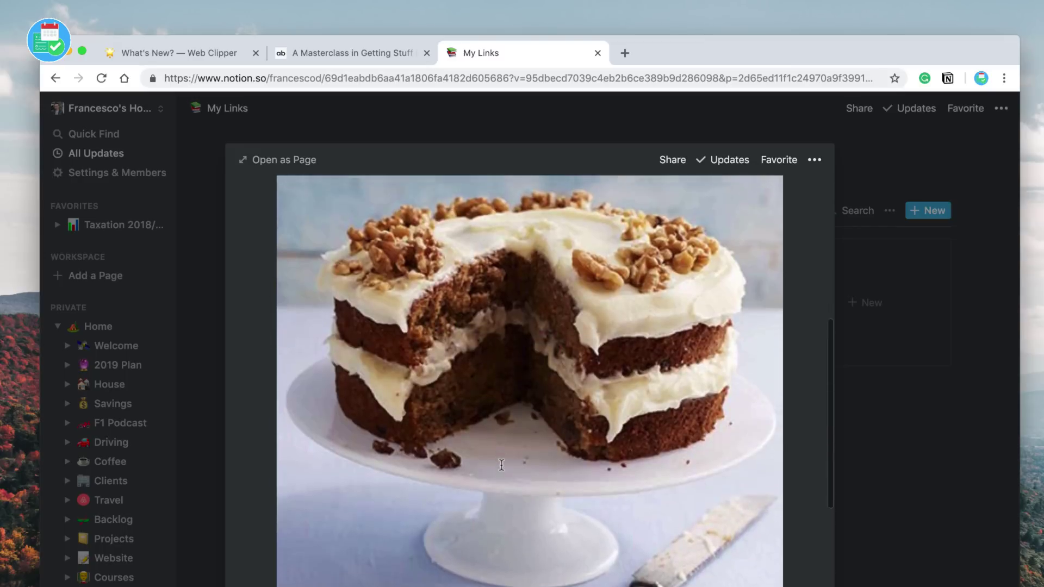
scroll(501, 465, "up", 5)
scroll(502, 466, "down", 5)
scroll(503, 471, "down", 5)
scroll(503, 471, "up", 8)
left_click(897, 466)
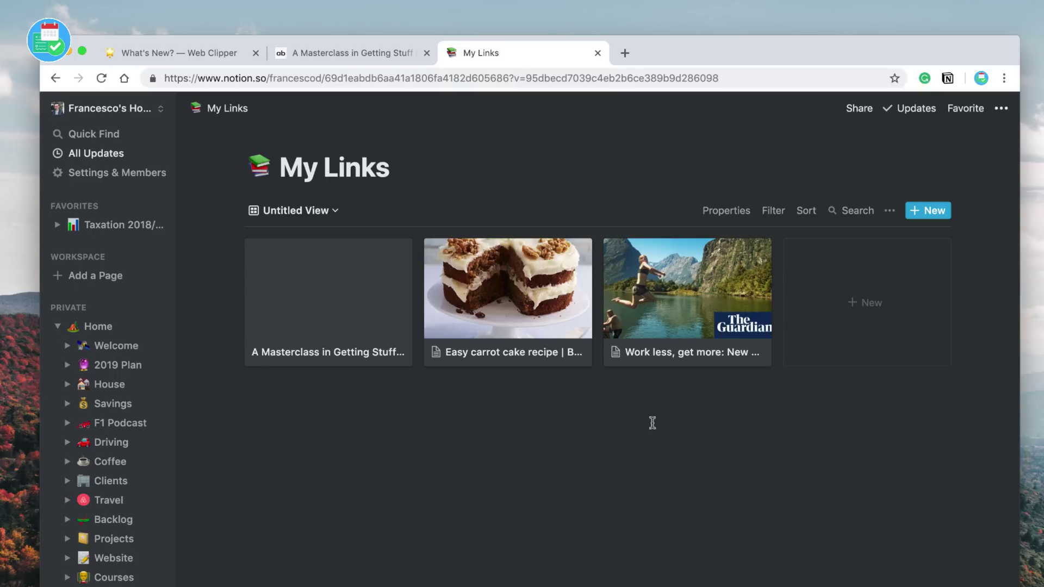
left_click(364, 319)
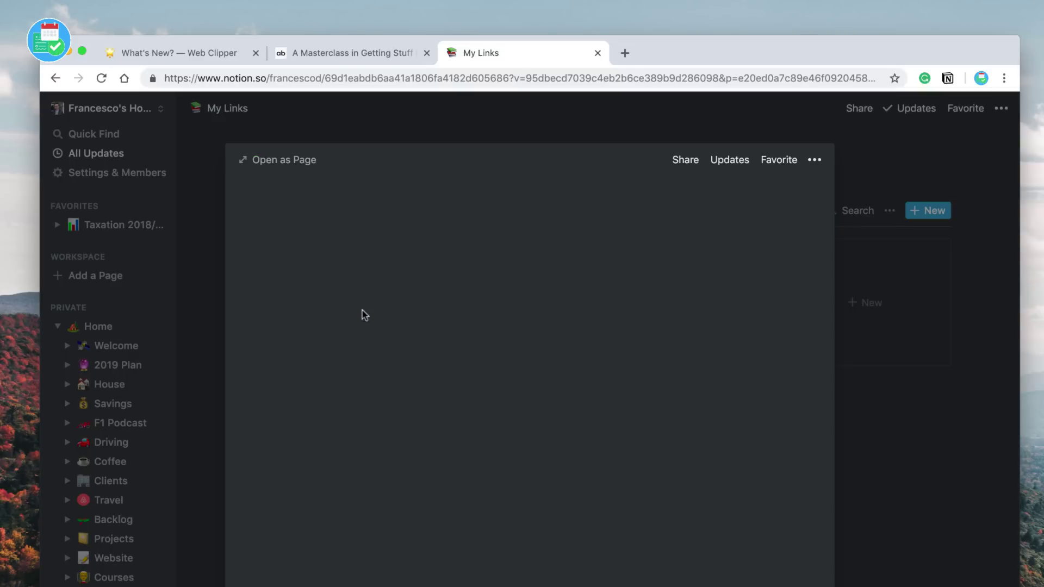
left_click(903, 397)
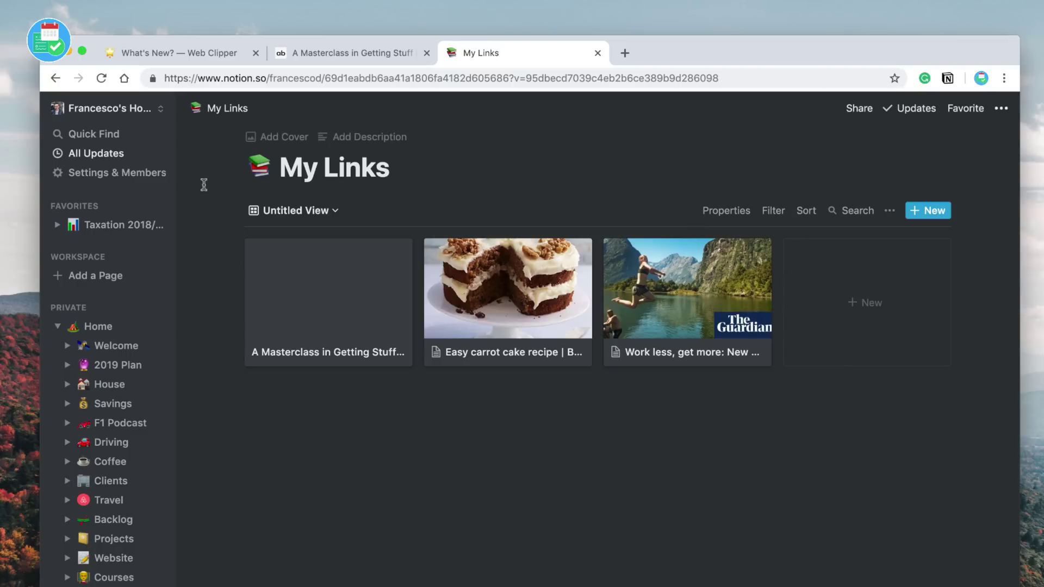
left_click(103, 79)
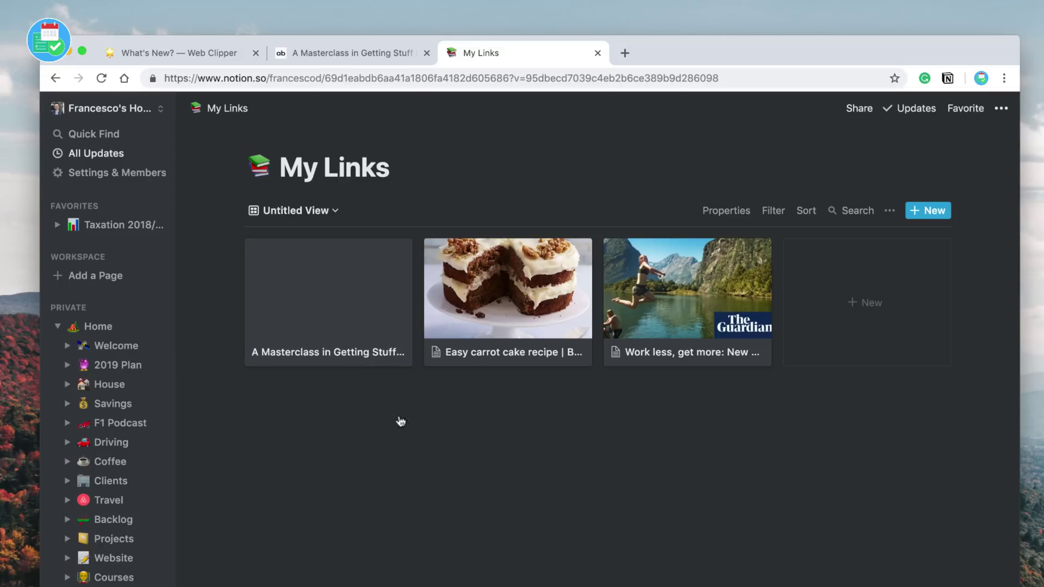
Close the Doist Masterclass article's browser tab.
left_click(426, 52)
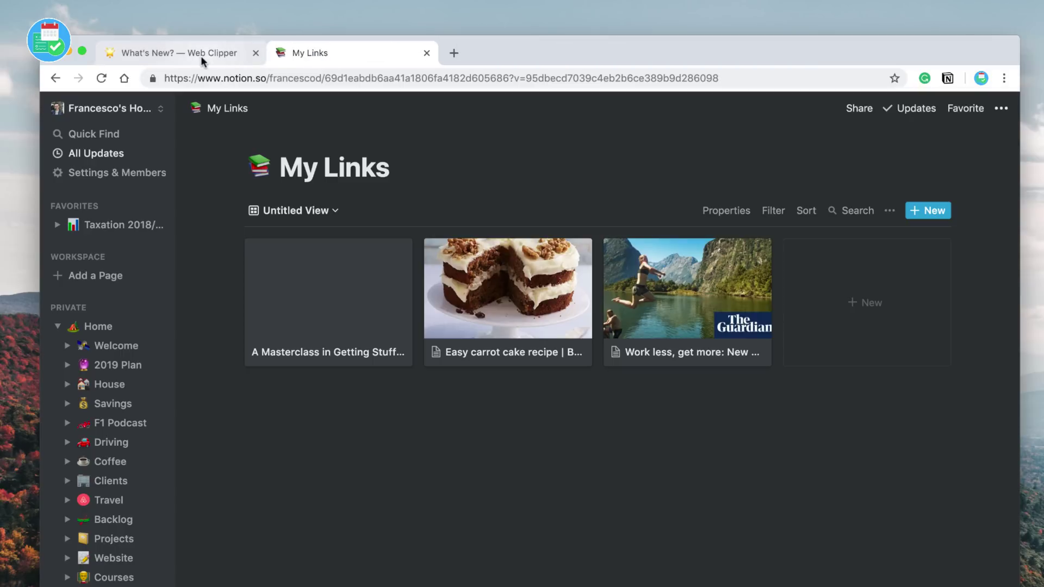